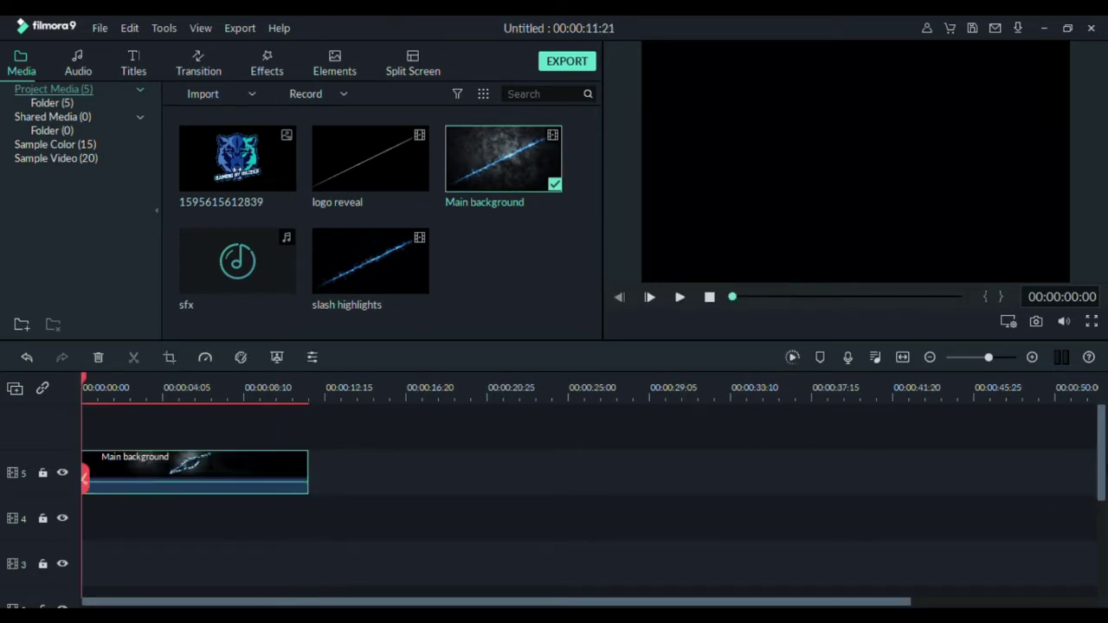
Step: Extend the Black clip on track 1 to match the end of the Main background clip
drag(1101, 470, 1093, 509)
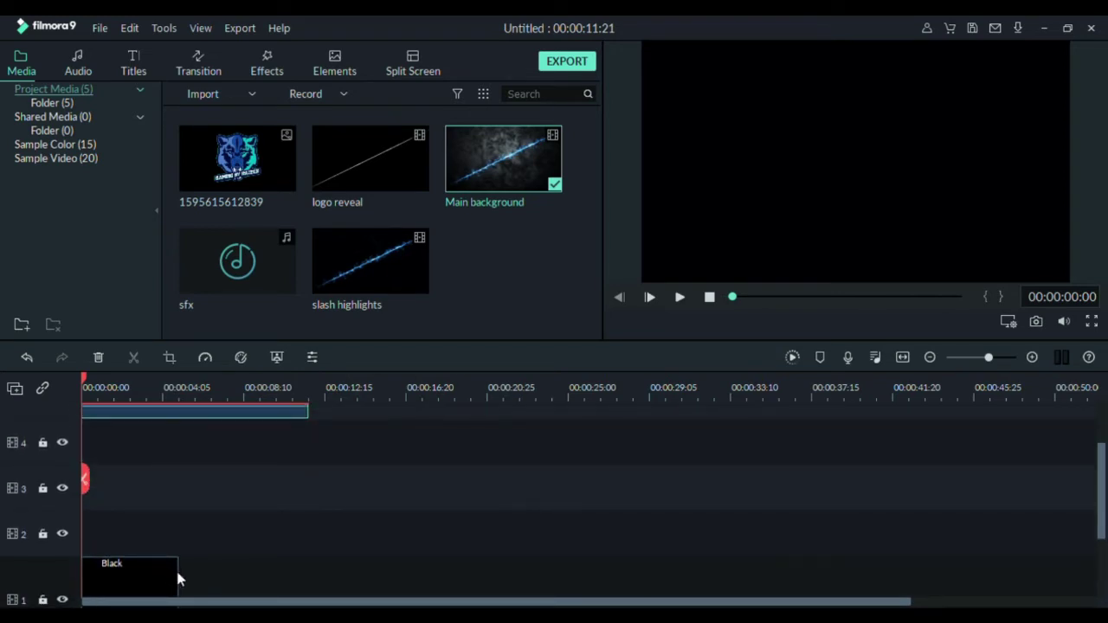
click(156, 588)
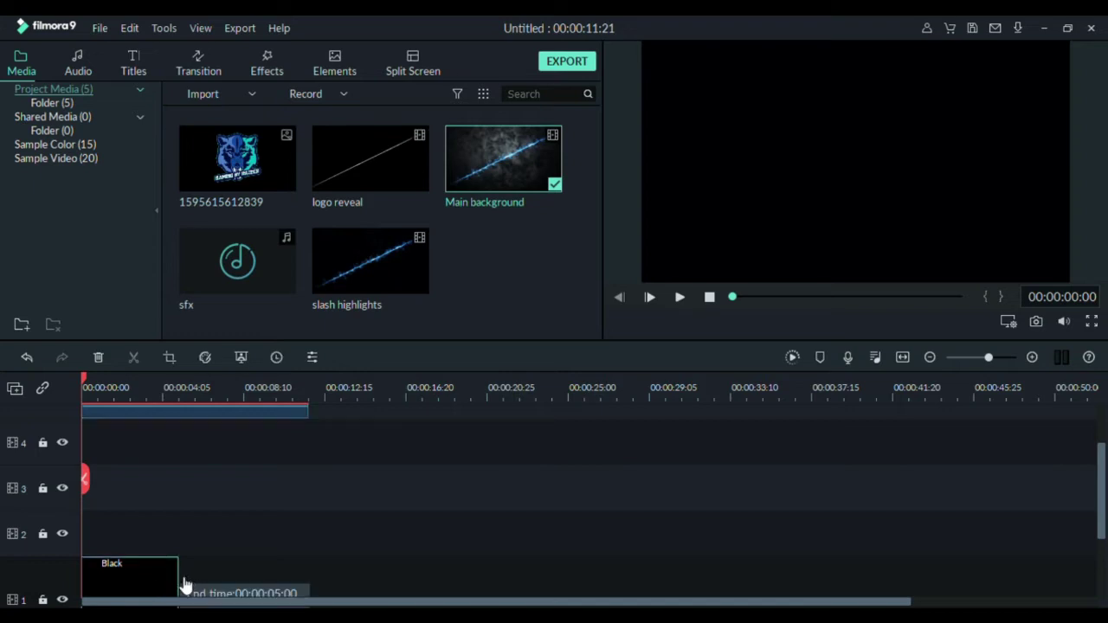
drag(187, 586, 246, 481)
drag(1099, 558, 1099, 483)
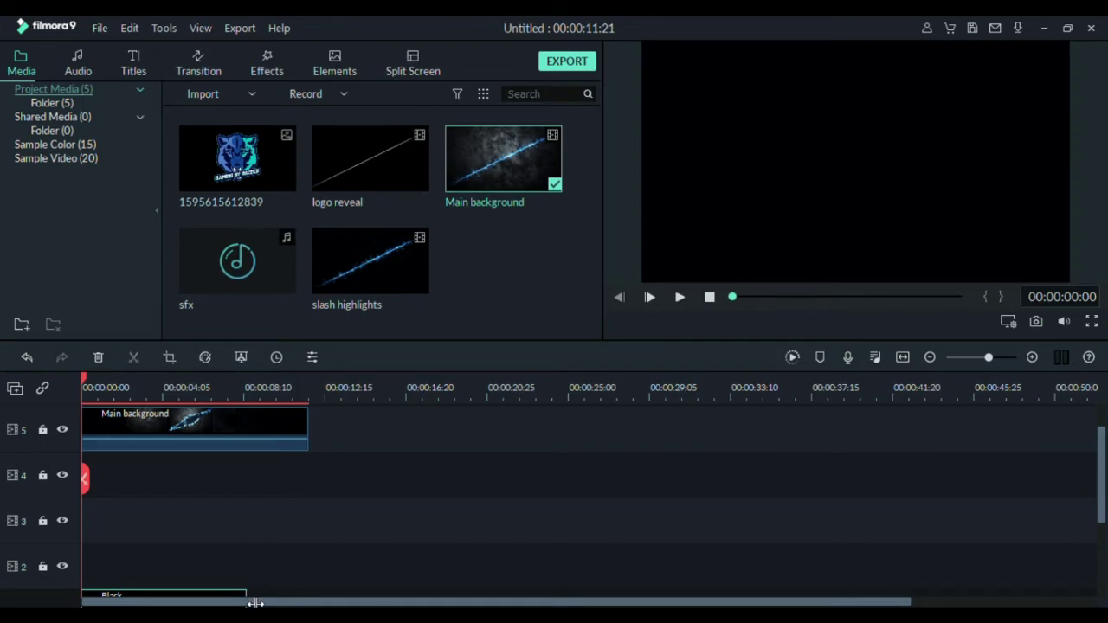
drag(255, 604, 314, 594)
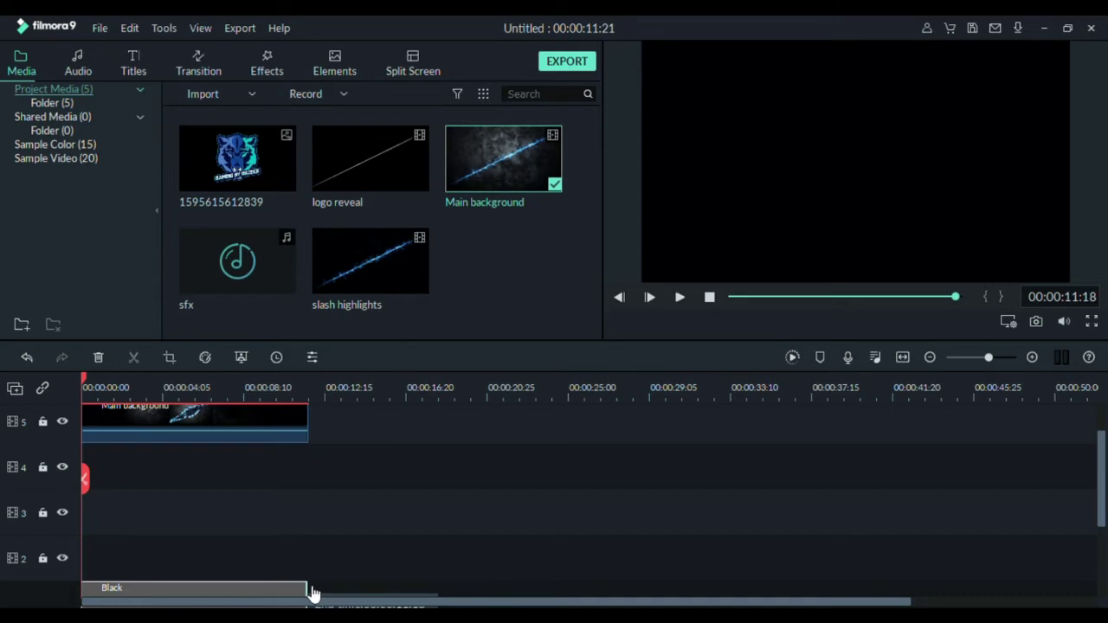
Step: Set the blending mode of the Main background clip on track 5 to Screen
double_click(136, 423)
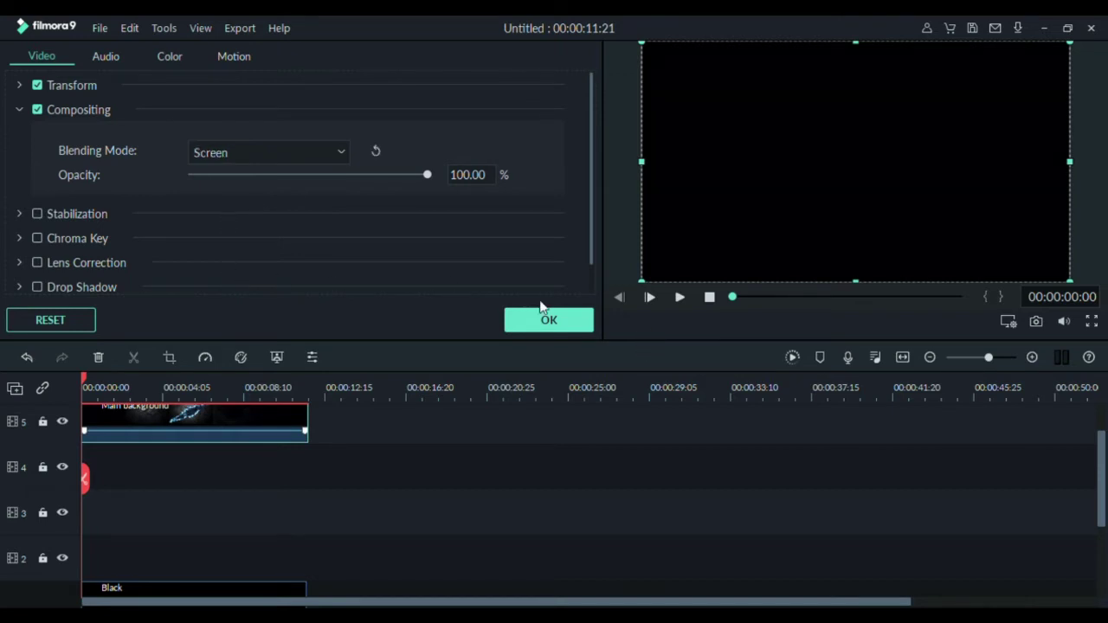
click(545, 322)
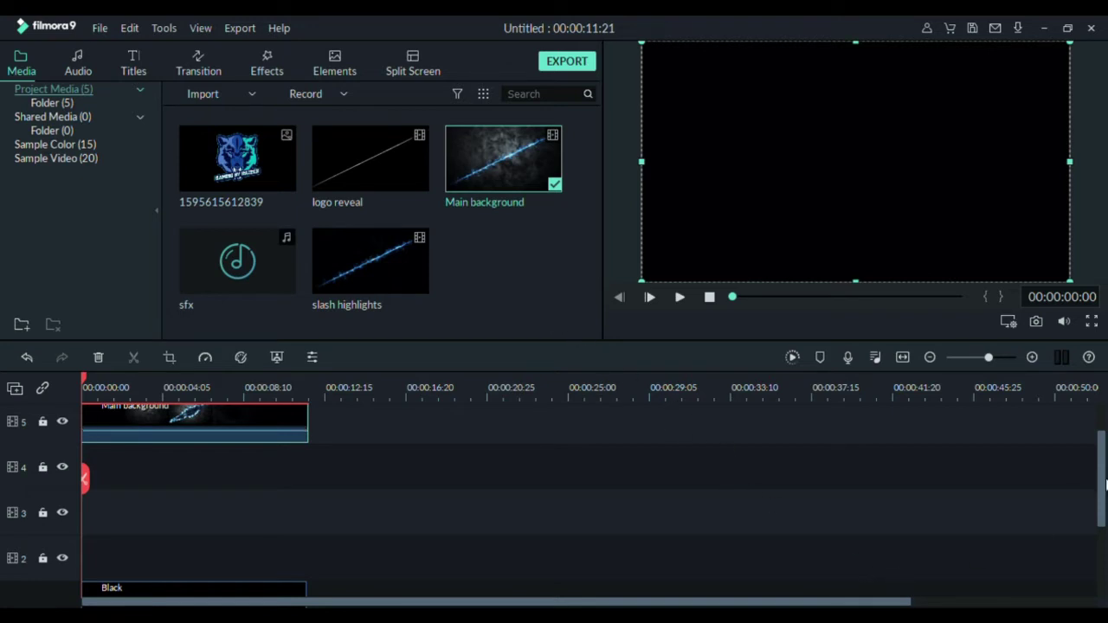
drag(1100, 489, 1103, 448)
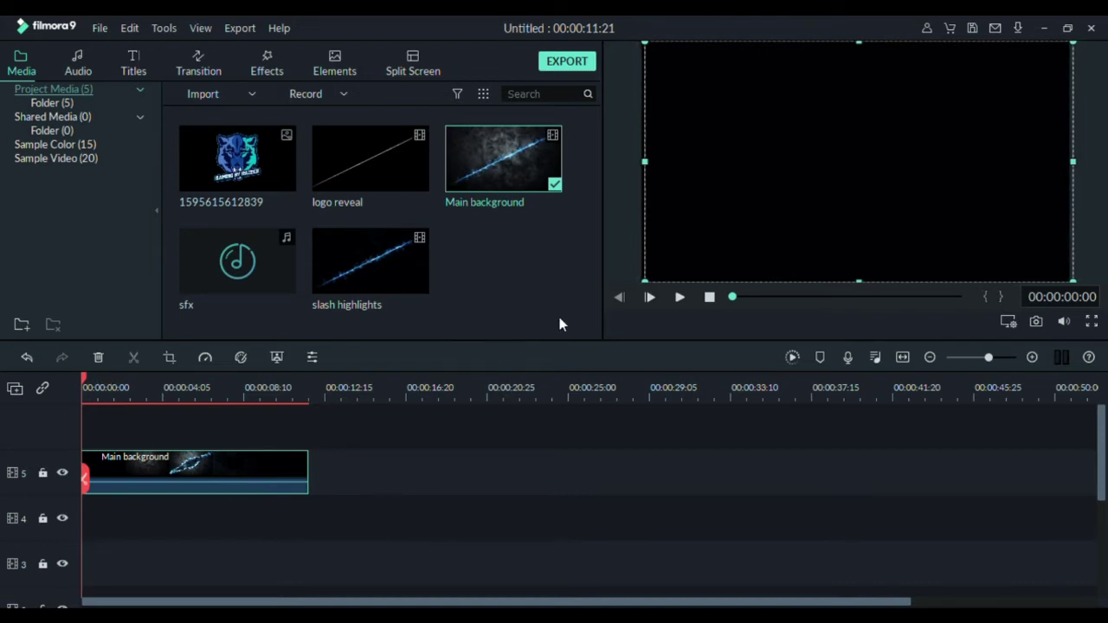
Step: Preview the background animation and place the logo reveal clip on track 4 at 00:00:02:24
click(680, 298)
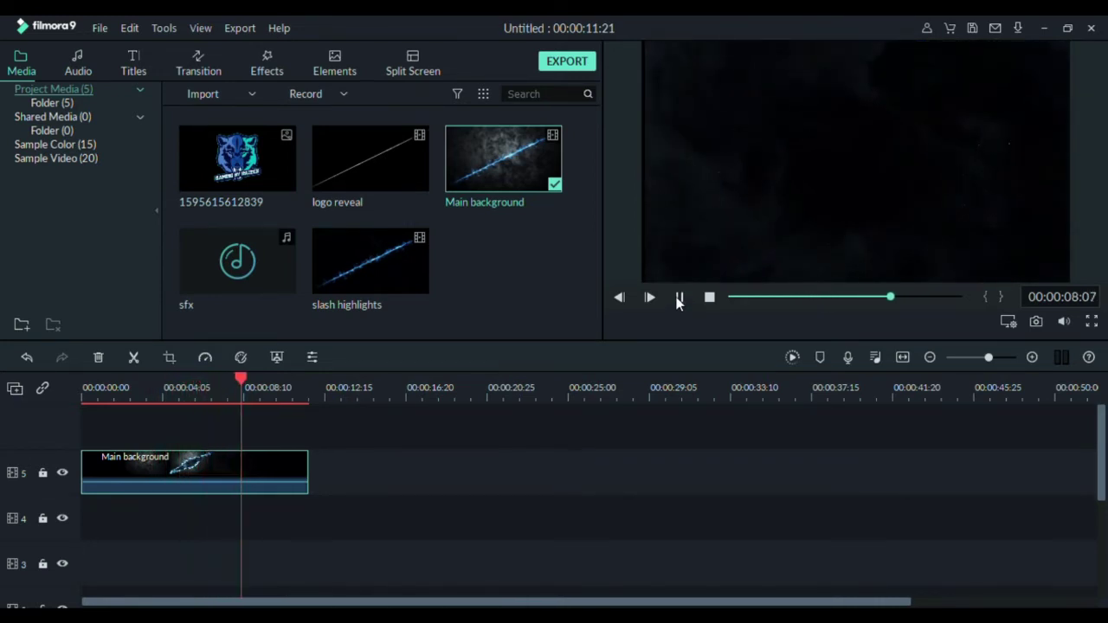
key(space)
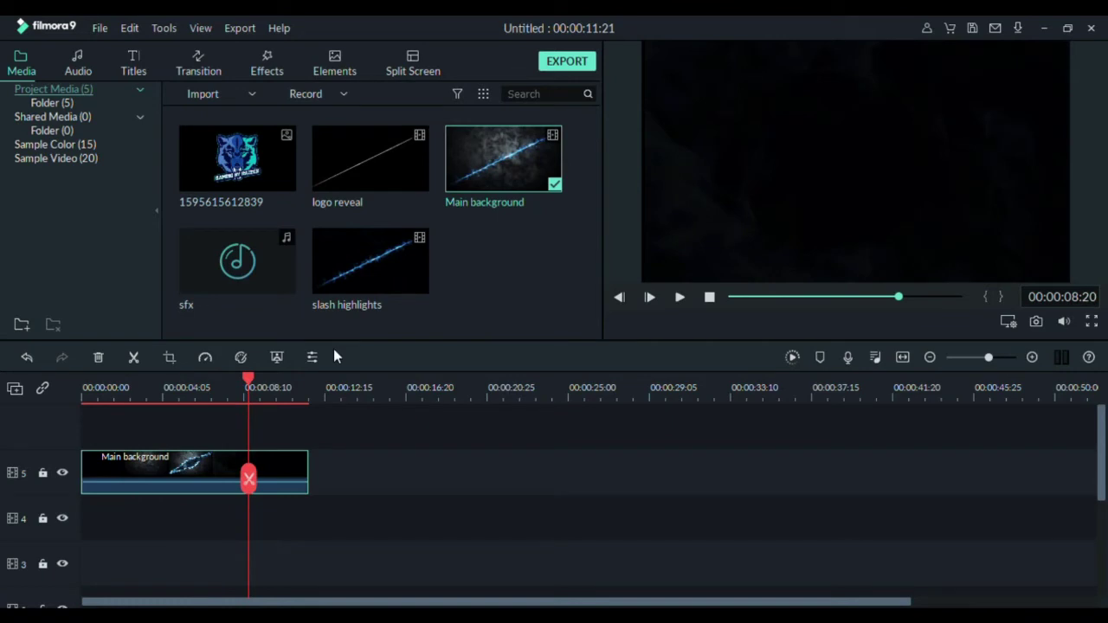
drag(251, 378, 138, 420)
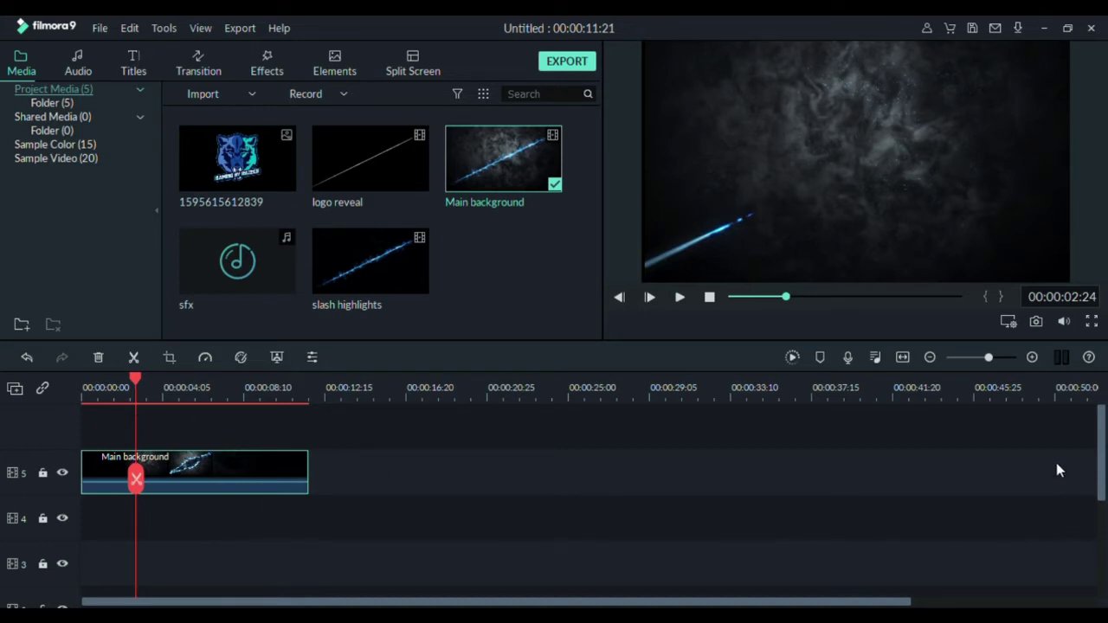
drag(1104, 464, 1101, 489)
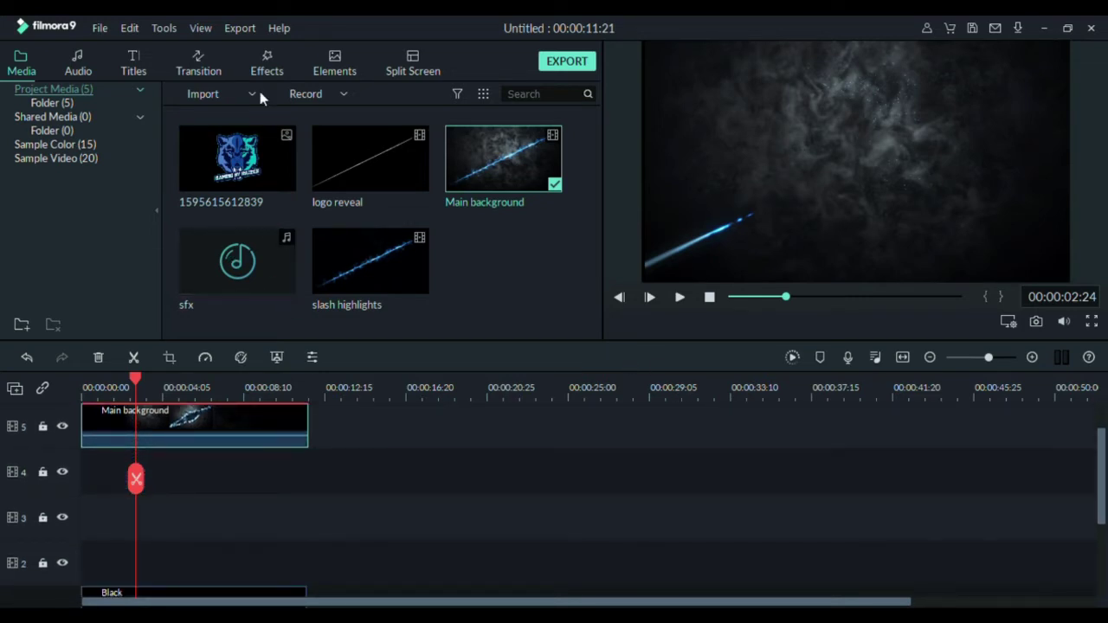
drag(345, 182, 136, 482)
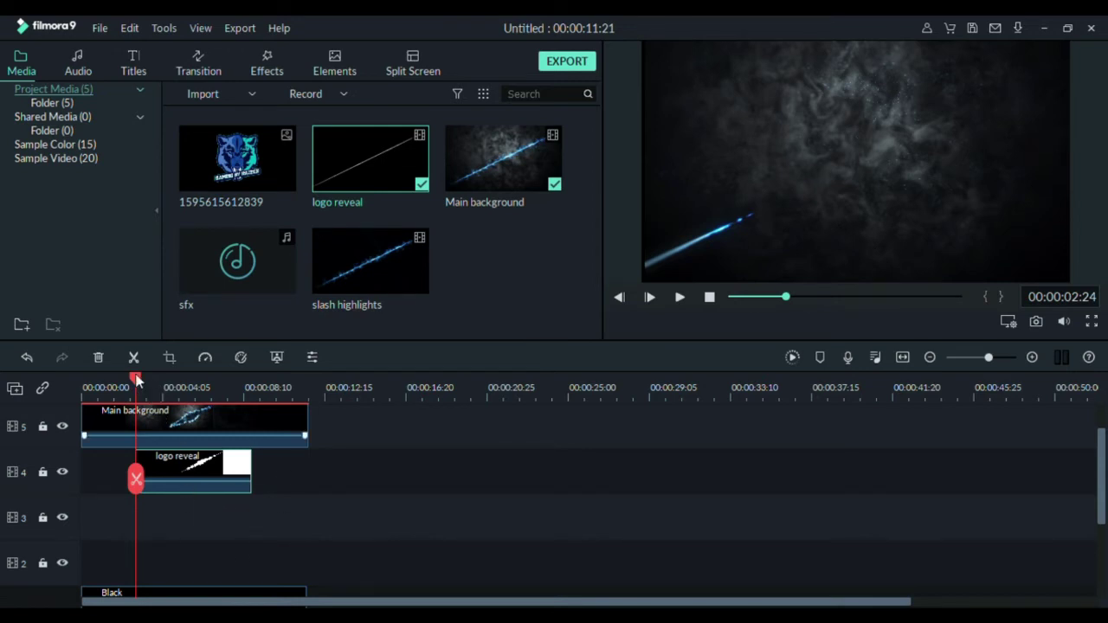
Step: Set the blending mode of the logo reveal clip on track 4
double_click(191, 468)
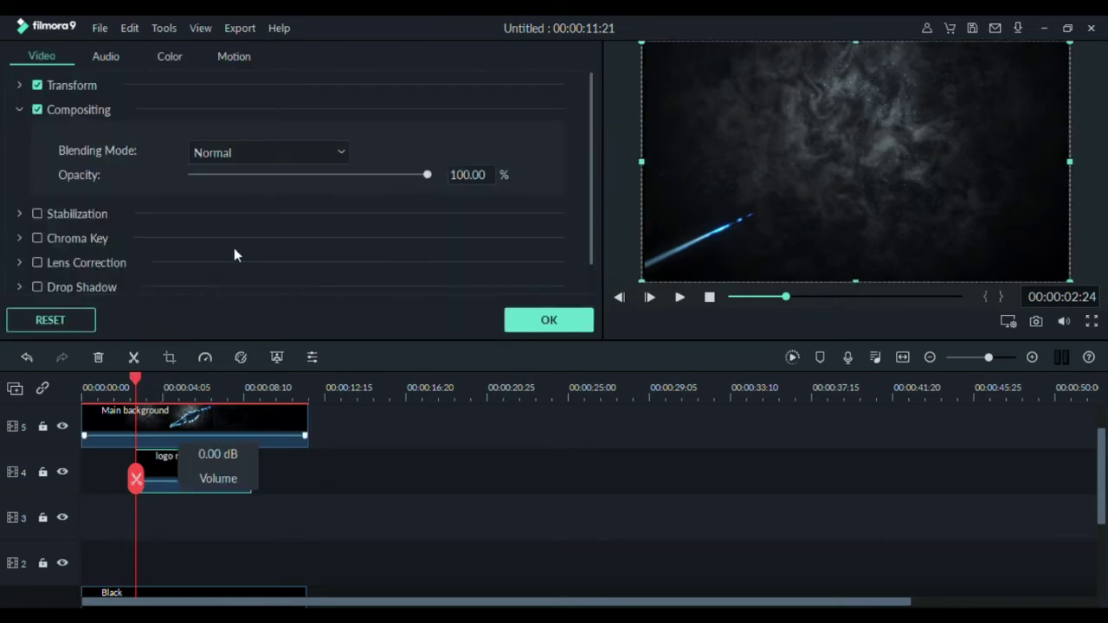
key(m)
click(554, 321)
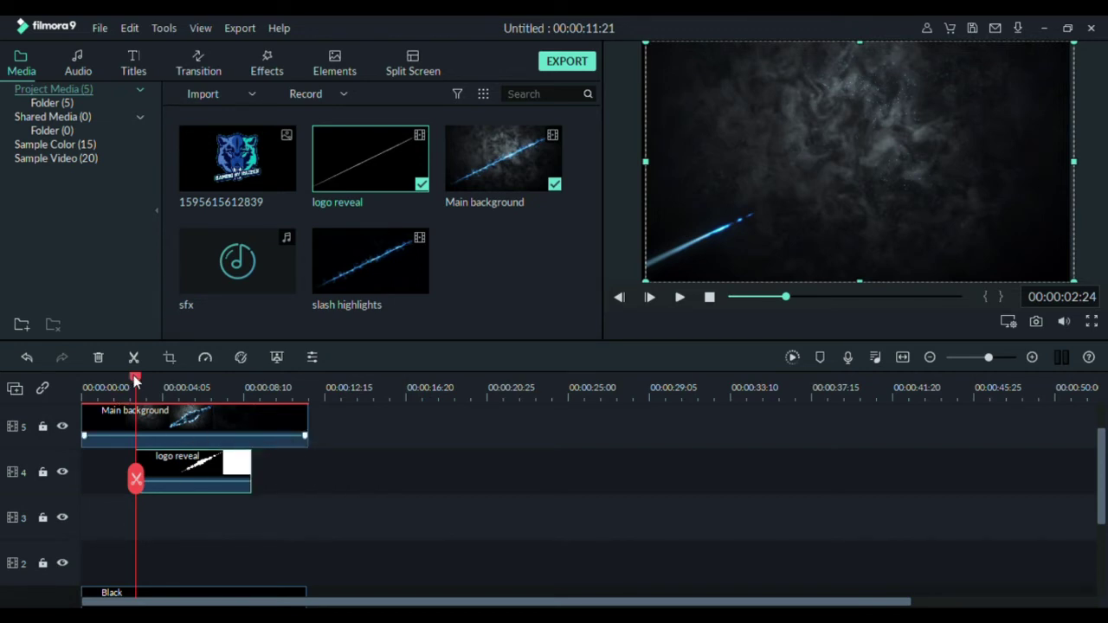
Step: Place the wolf logo image on track 3 at 00:00:05:25 and extend it to the end of the Black clip
drag(134, 381, 194, 400)
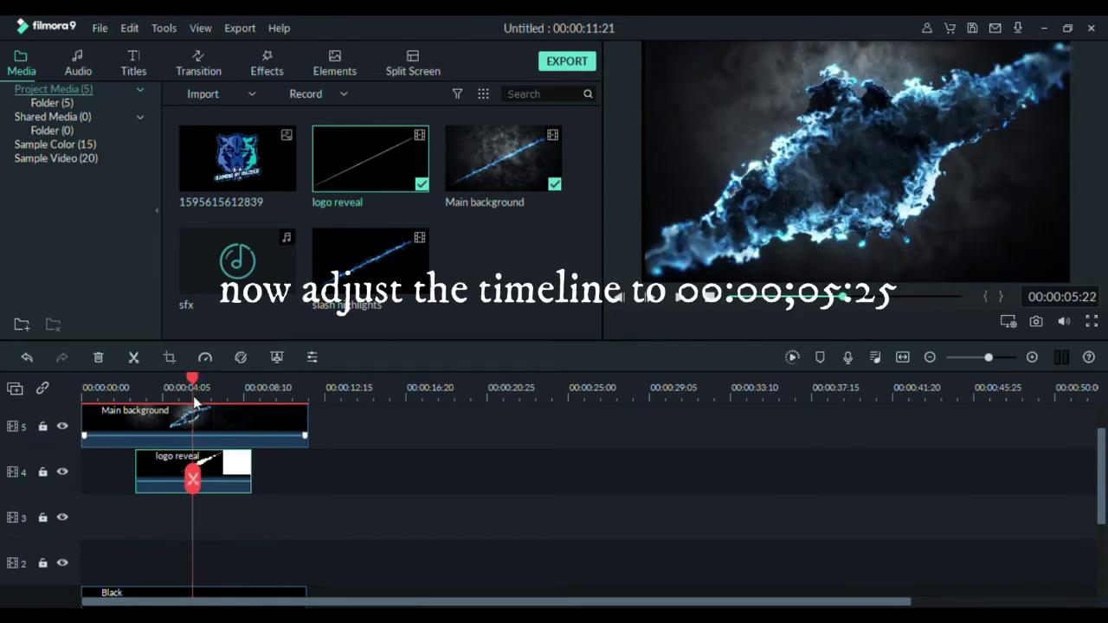
key(Right)
key(Right)
key(Right)
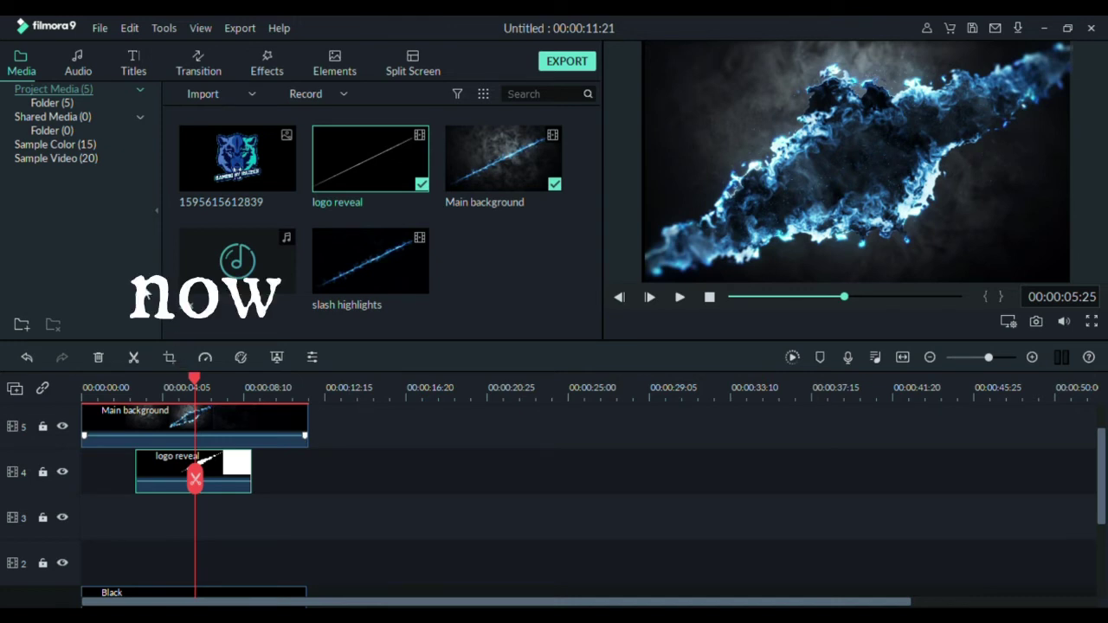
drag(275, 157, 196, 533)
drag(302, 540, 314, 539)
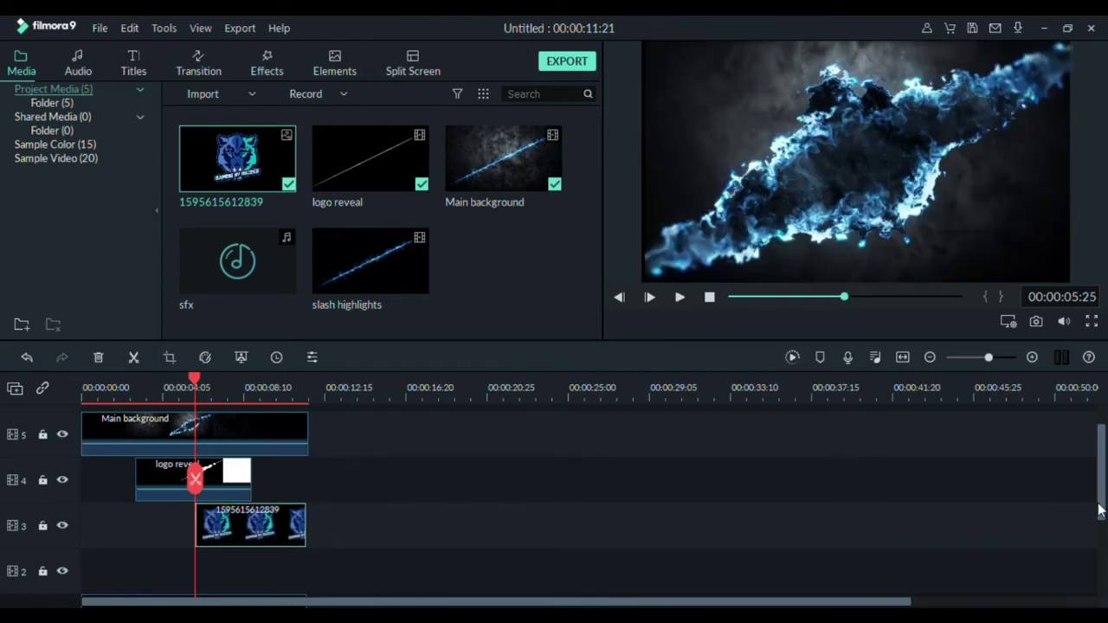
Step: Add the sfx sound to audio track 1 at the start of the timeline
mouse_move(1099, 511)
mouse_down()
mouse_move(1081, 576)
mouse_move(1086, 509)
mouse_up()
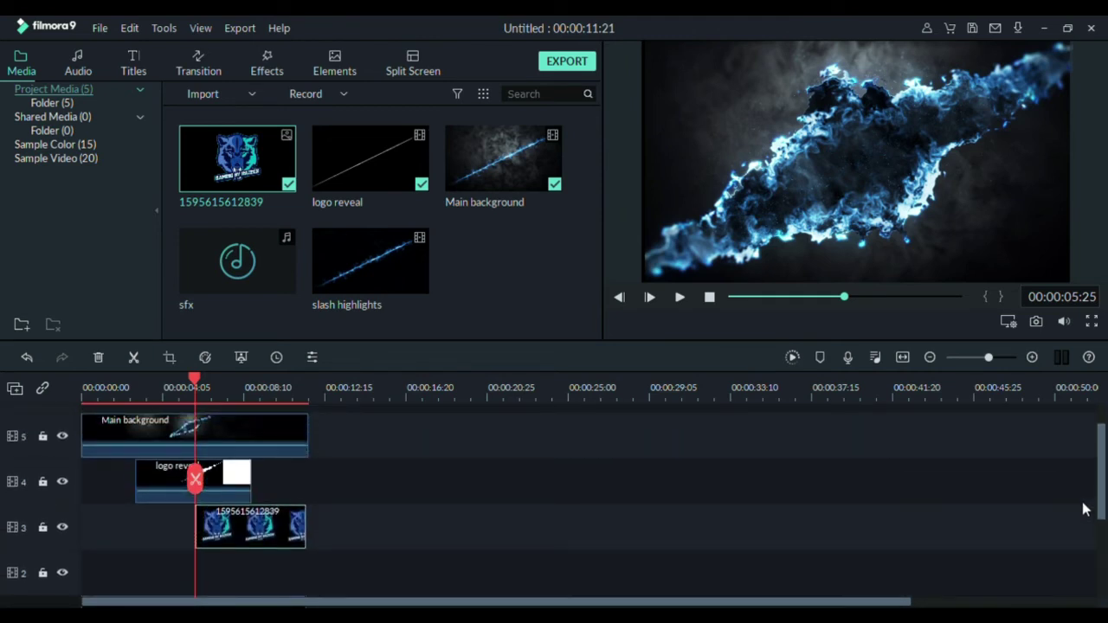
scroll(1101, 483, down, 1)
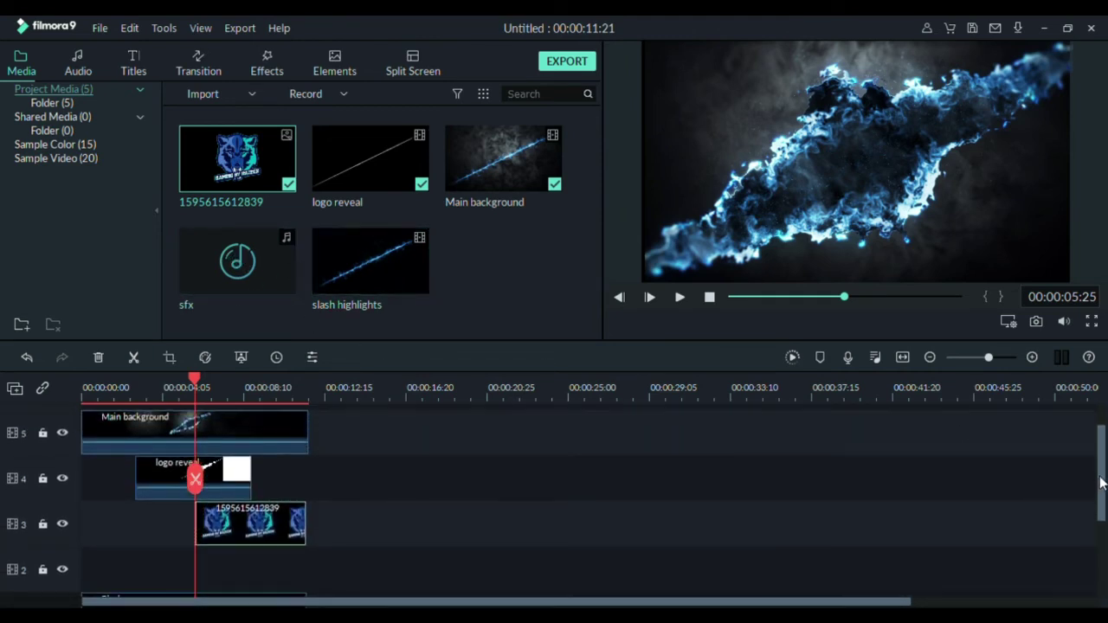
drag(1101, 483, 1085, 555)
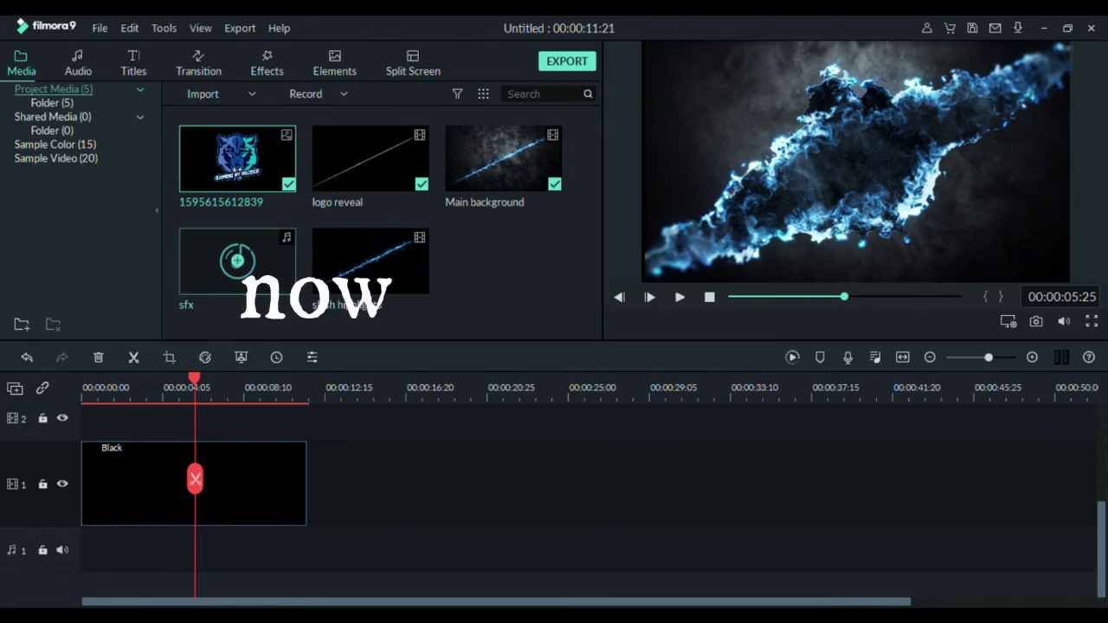
drag(237, 259, 74, 544)
scroll(1004, 563, up, 3)
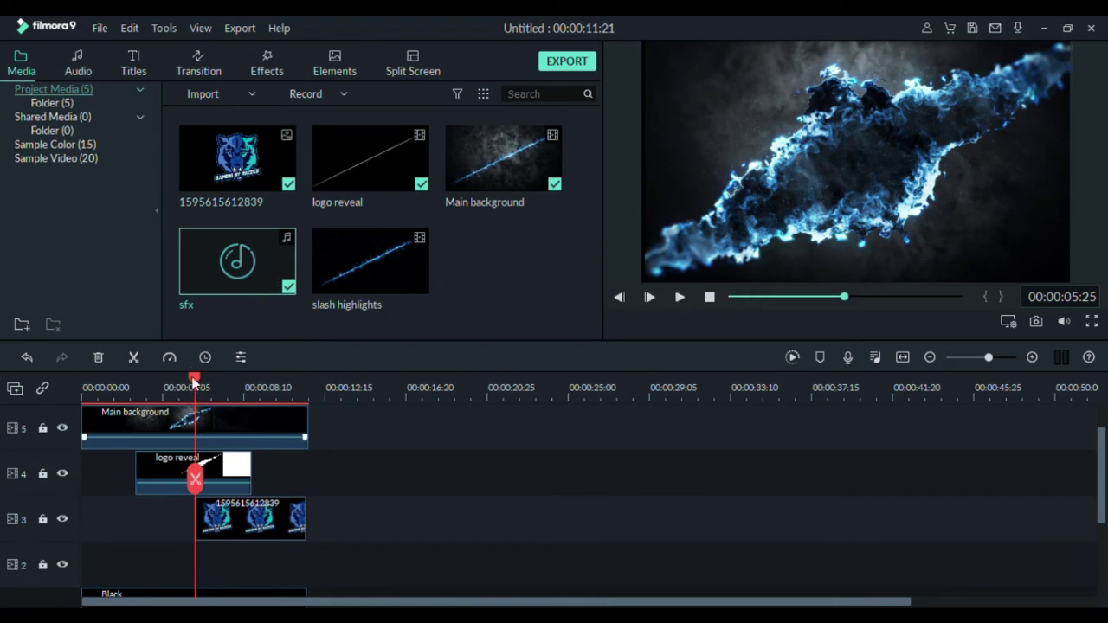
Step: Play the complete logo intro from the beginning to check the composition
drag(198, 377, 59, 362)
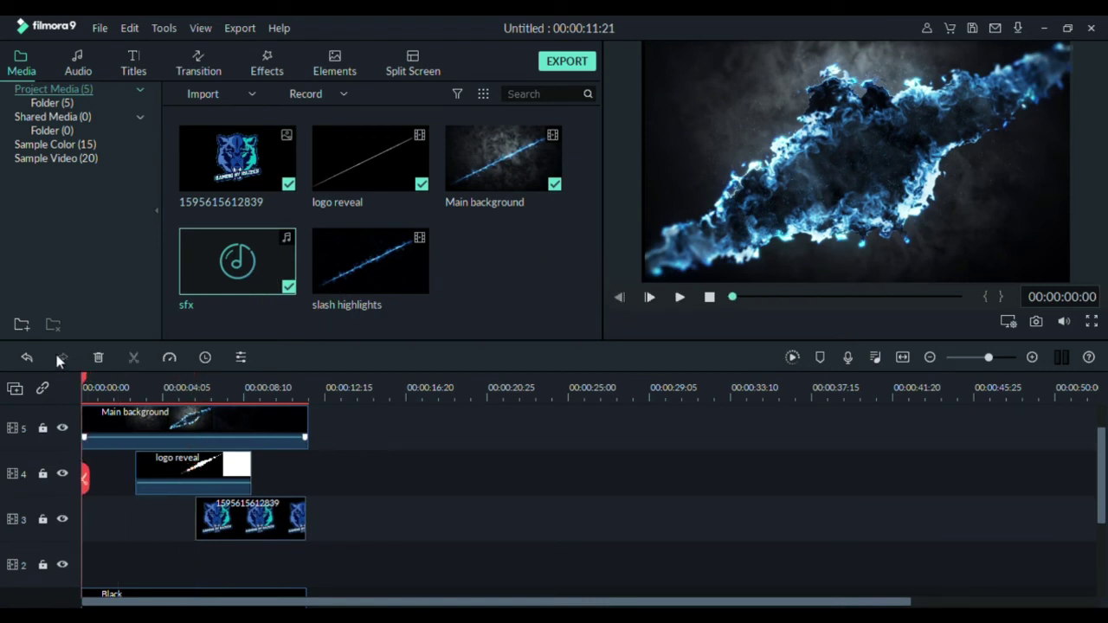
key(space)
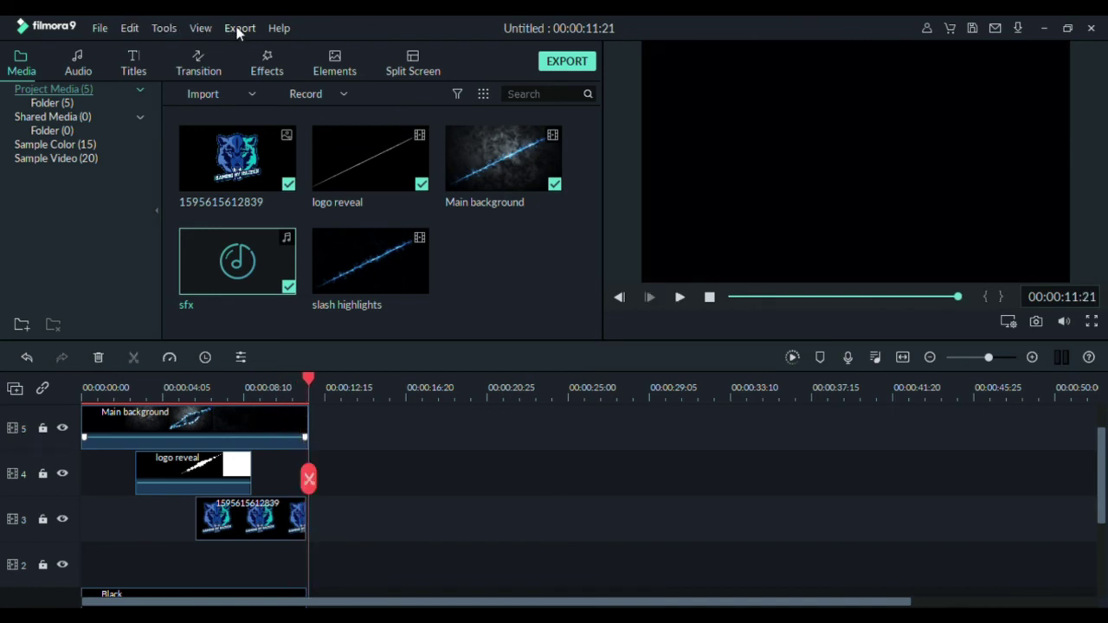
Step: Start exporting the finished logo intro as a video
click(266, 75)
click(309, 92)
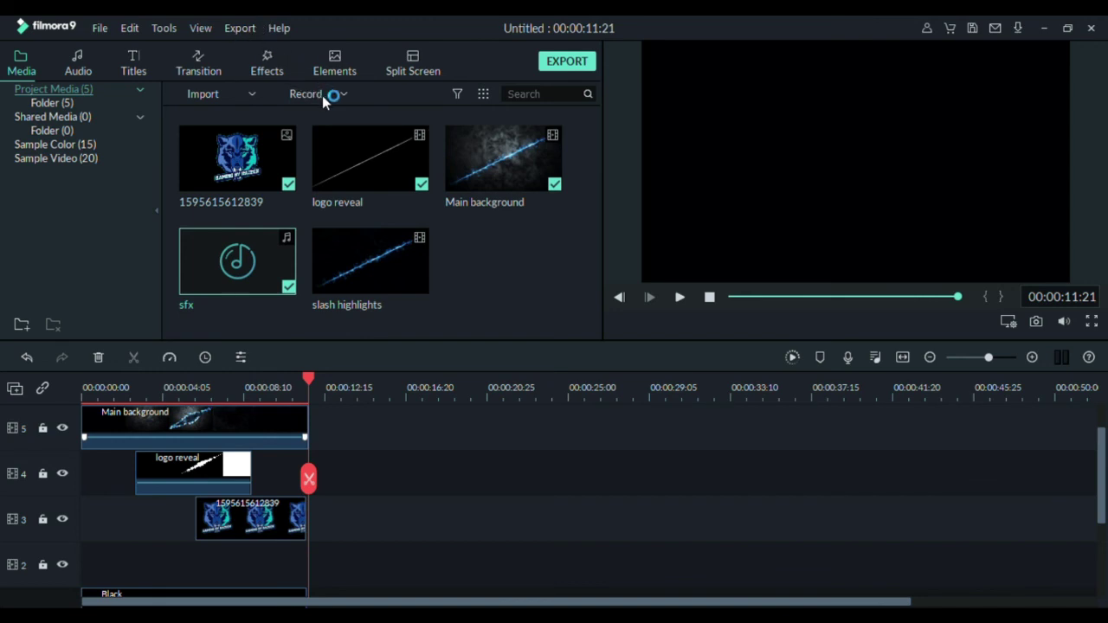